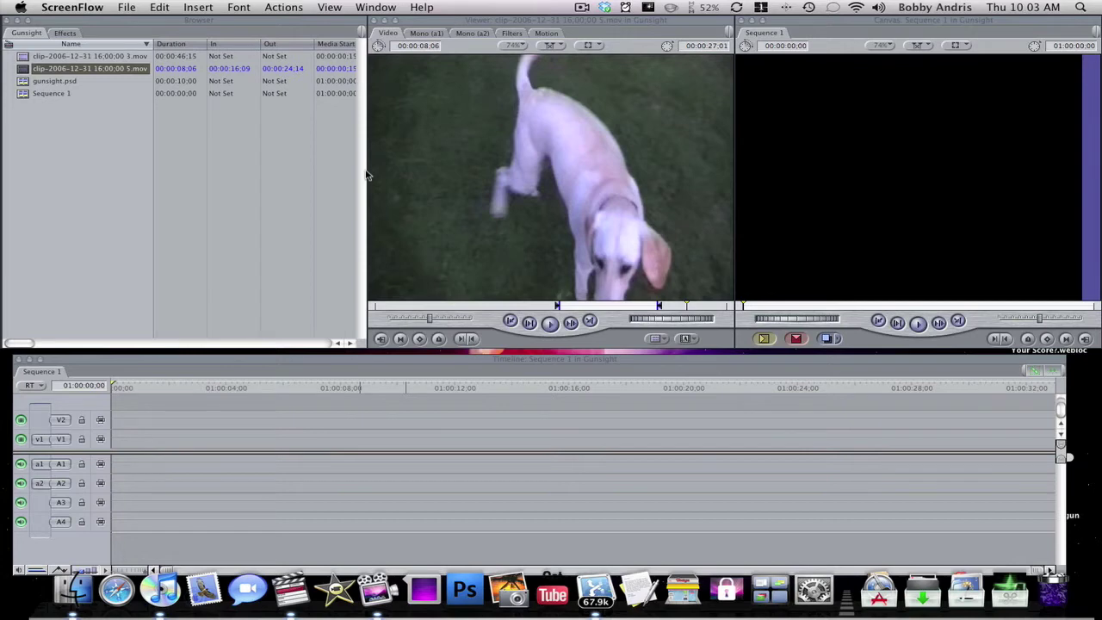
Return from the Xtorrent window to the Final Cut Pro space through the desktop overview
left_click(596, 589)
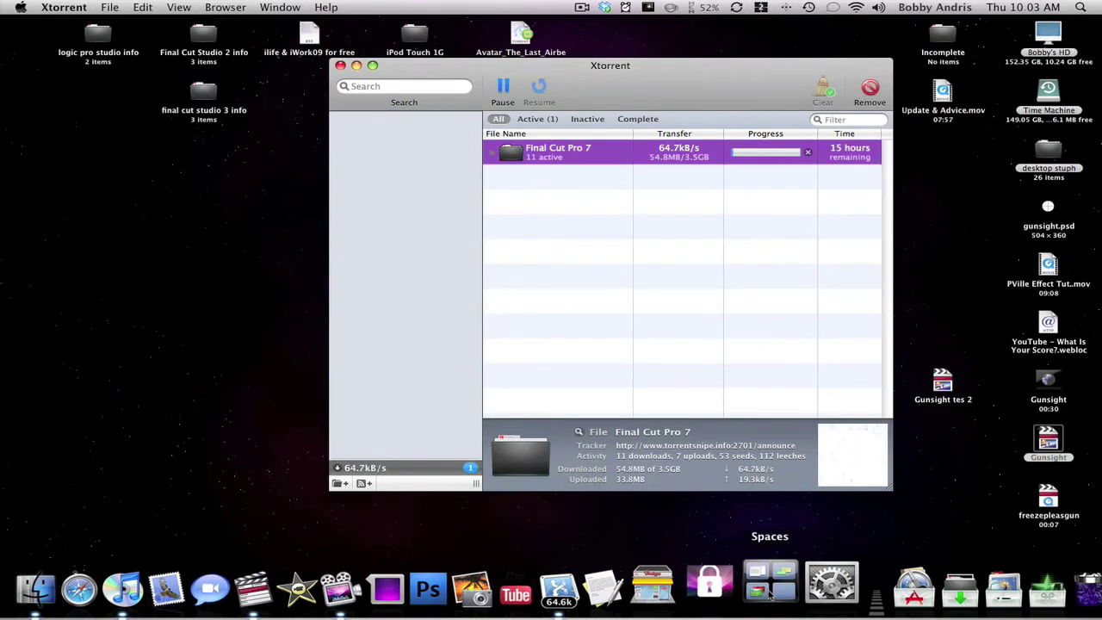
left_click(769, 589)
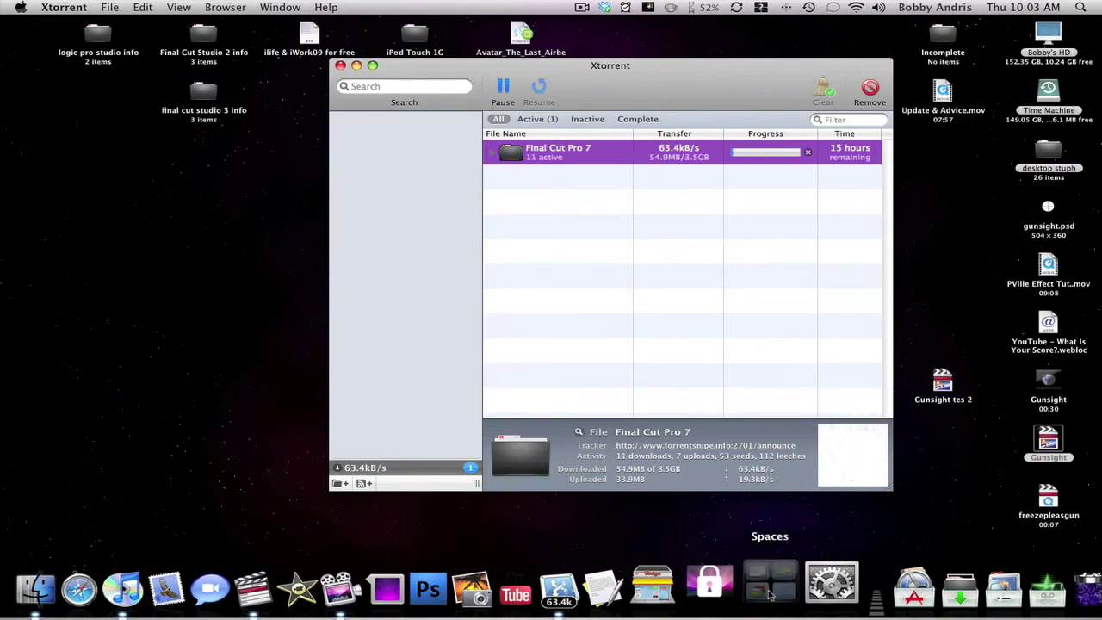
left_click(414, 258)
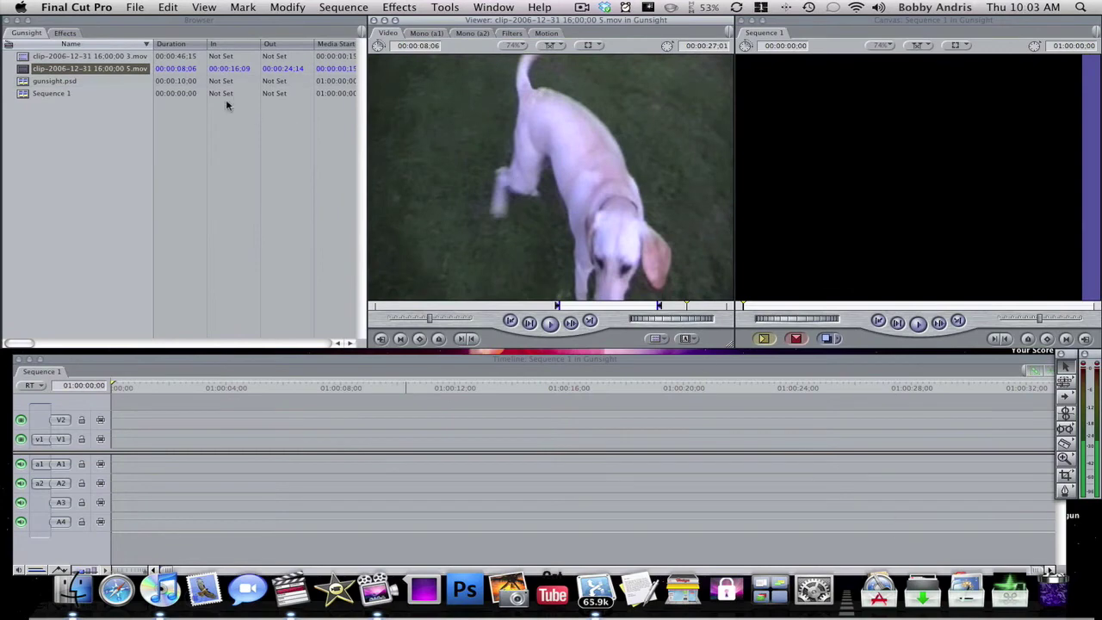
Turn on automatic Dock hiding, then trim the dog clip's In point to 00:00:18:12
left_click(20, 8)
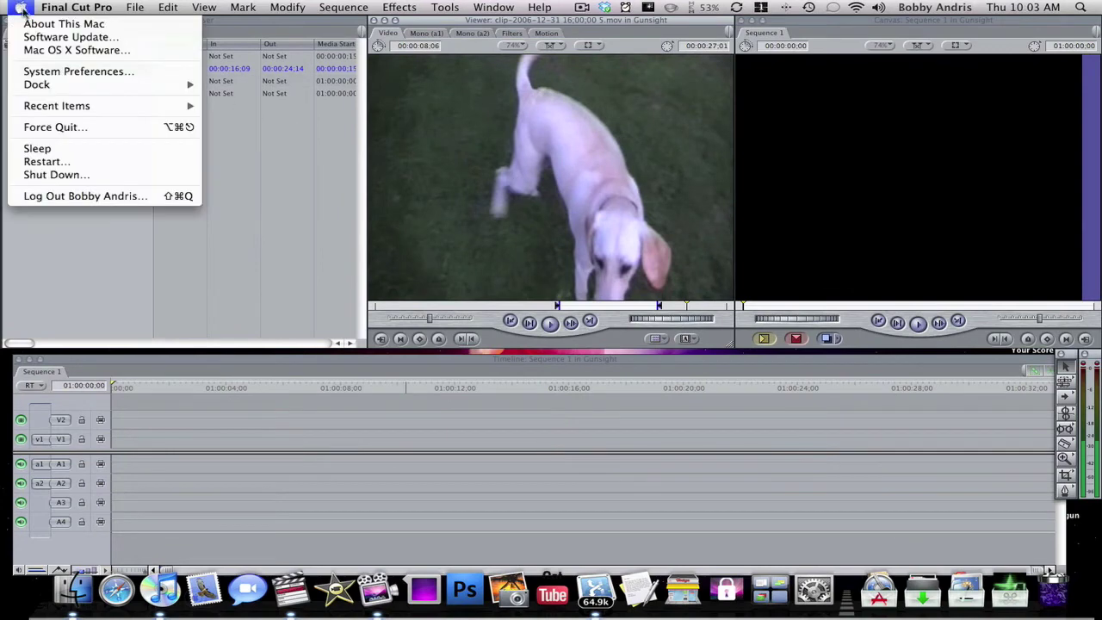
mouse_move(93, 88)
left_click(269, 84)
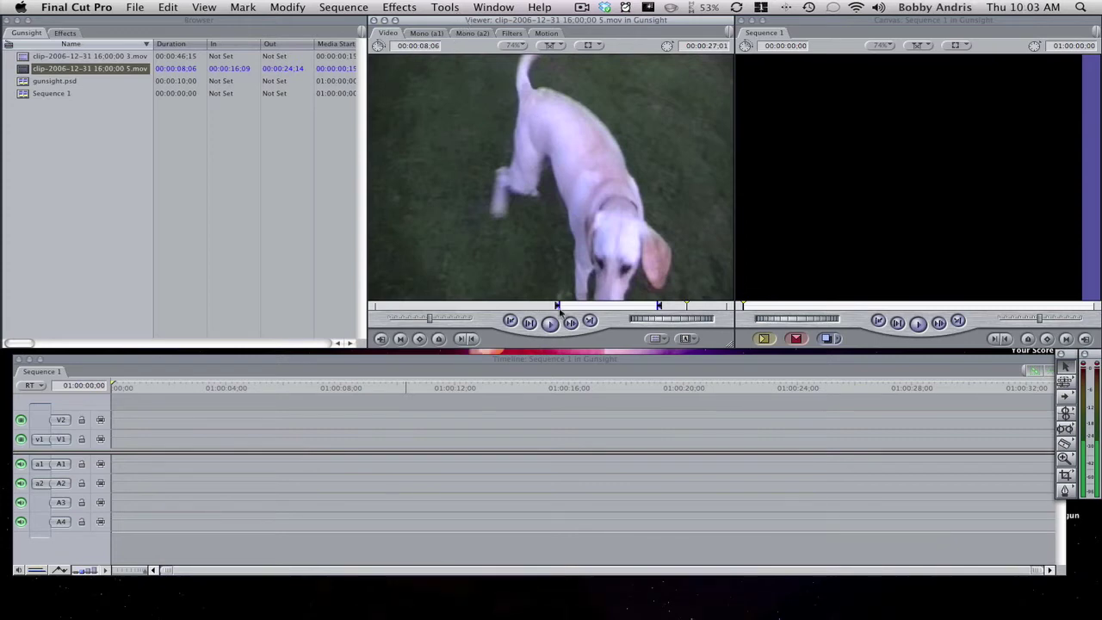
left_click_drag(558, 307, 582, 307)
Drop the trimmed 00:00:06:03 dog clip into Sequence 1 and return the playhead to the start
left_click_drag(504, 166, 964, 86)
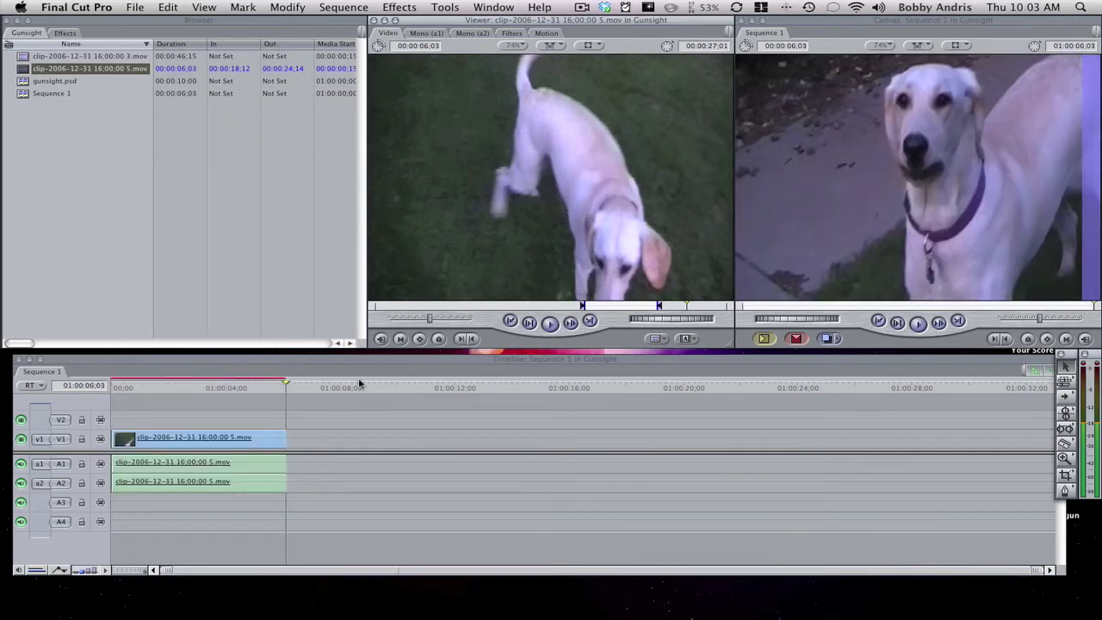
left_click(256, 403)
left_click_drag(284, 387, 103, 387)
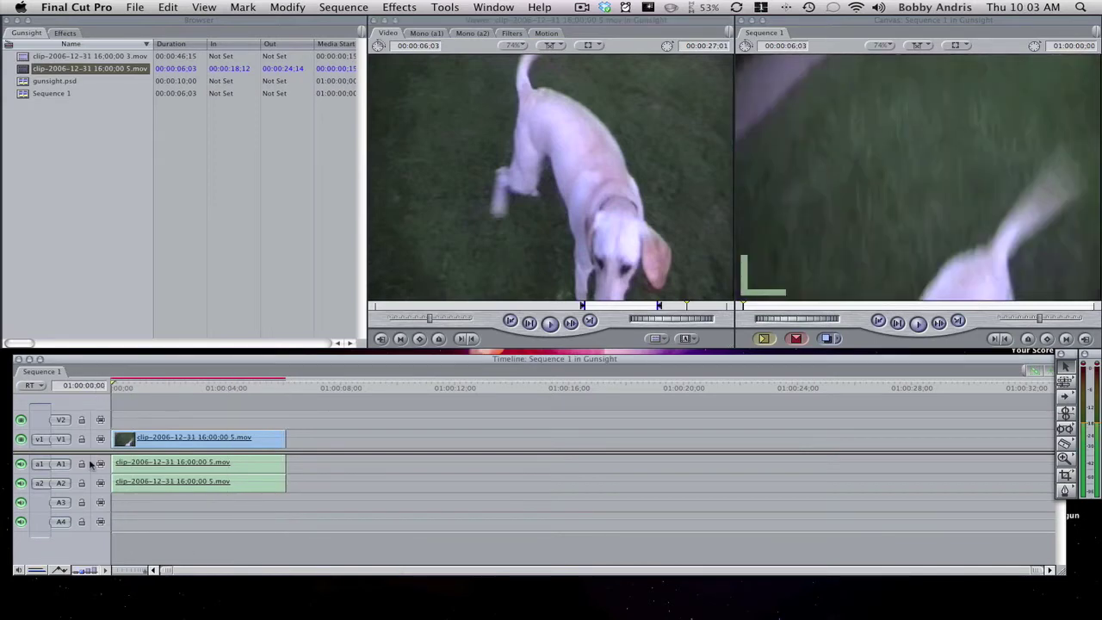
With V1 locked, delete the dog clip's A1/A2 audio, then unlock V1
left_click(82, 439)
left_click(168, 468)
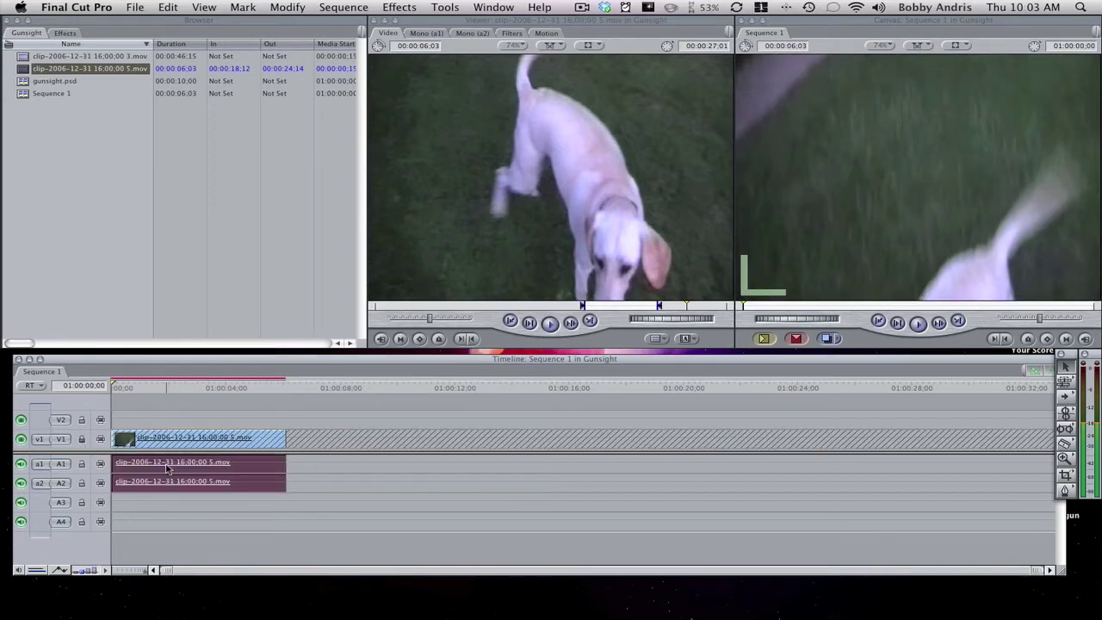
key("Delete")
left_click(82, 440)
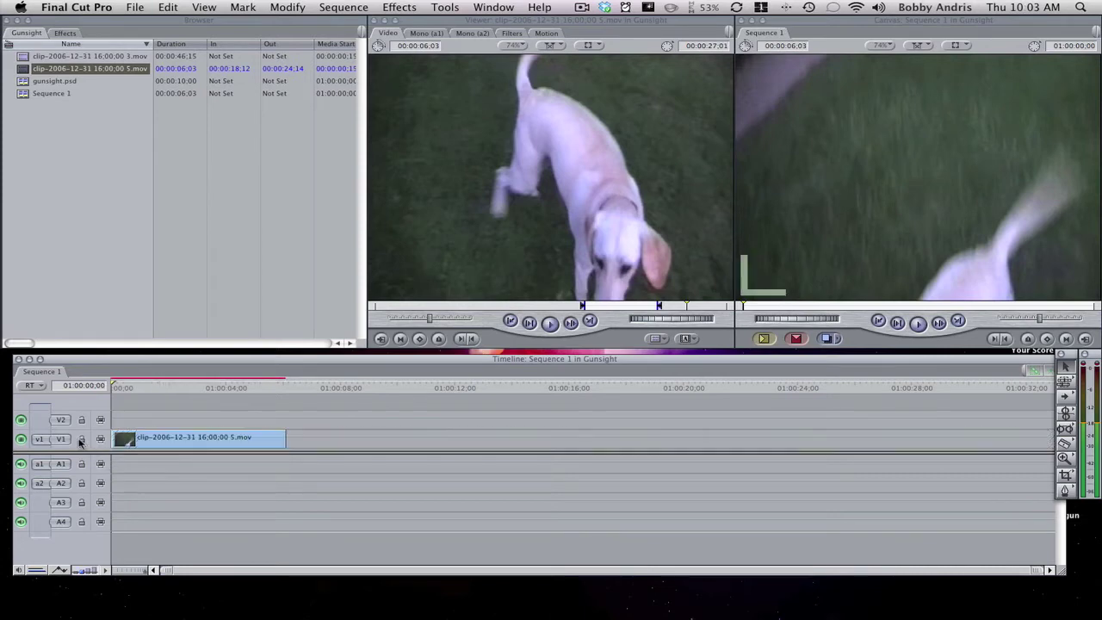
Render all of Sequence 1 (Render All > Both), then play it back
left_click(343, 6)
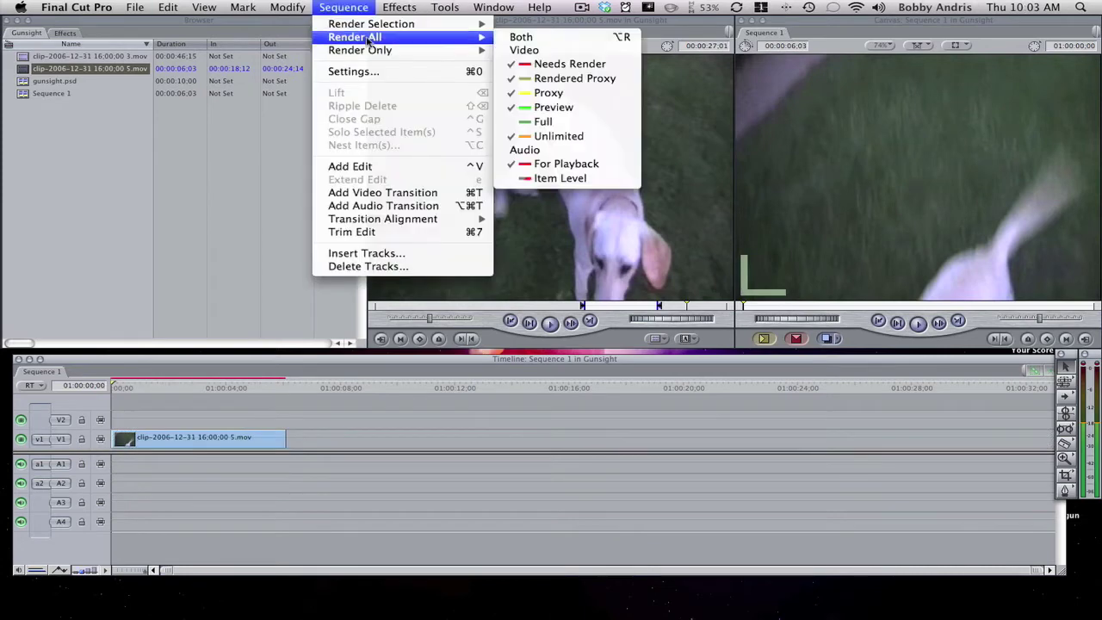
left_click(370, 45)
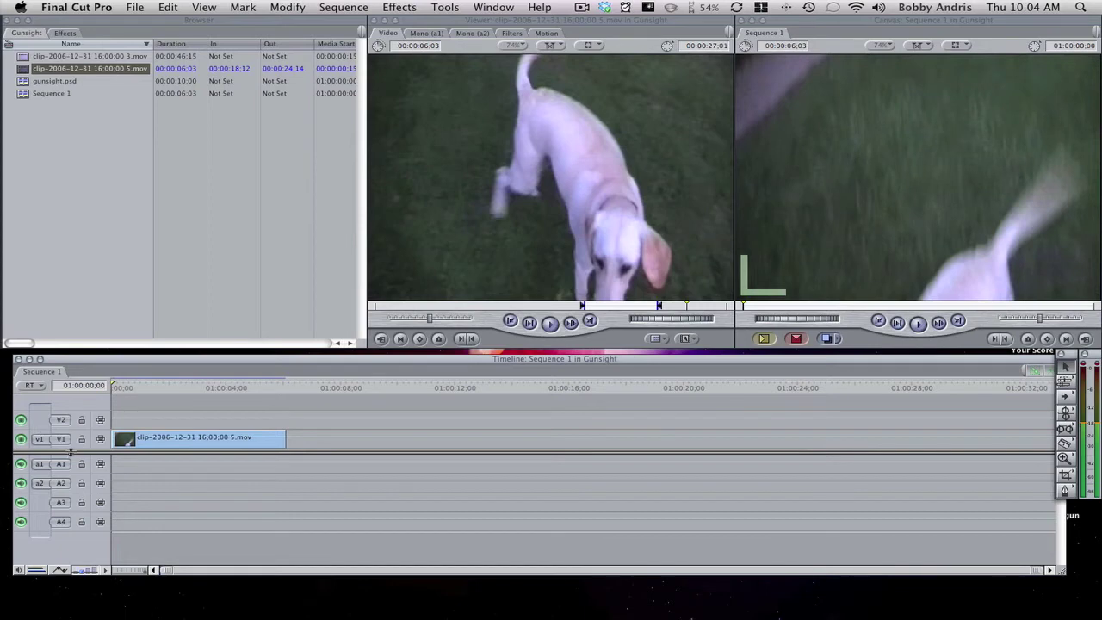
key("space")
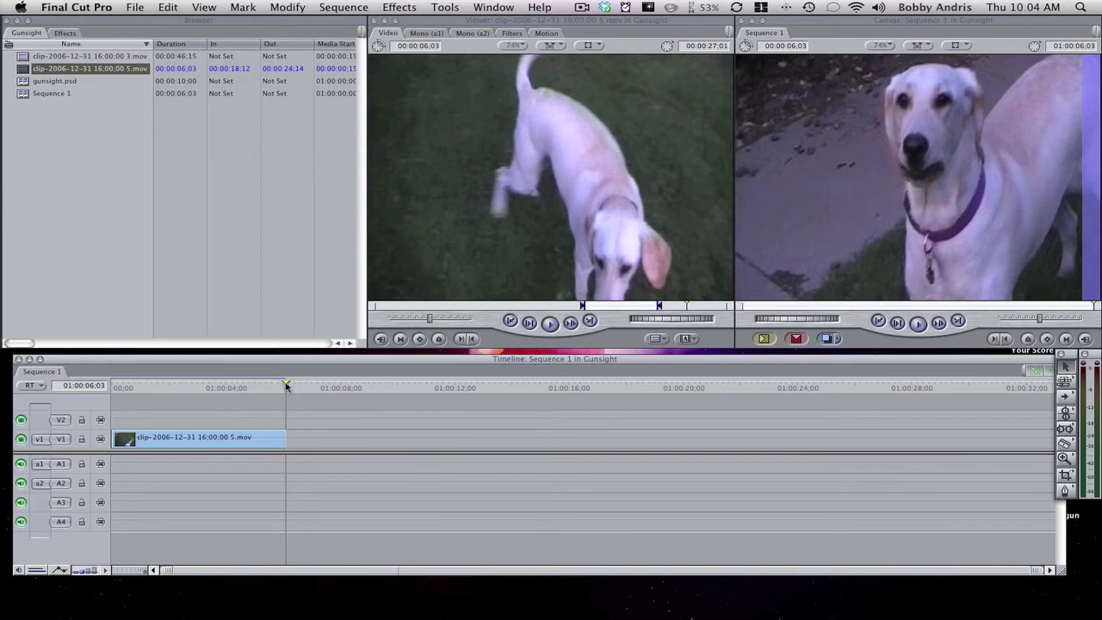
Scrub the playhead back to 01:00:05:03, then go to the Finder desktop through Spaces
left_click_drag(287, 385, 231, 390)
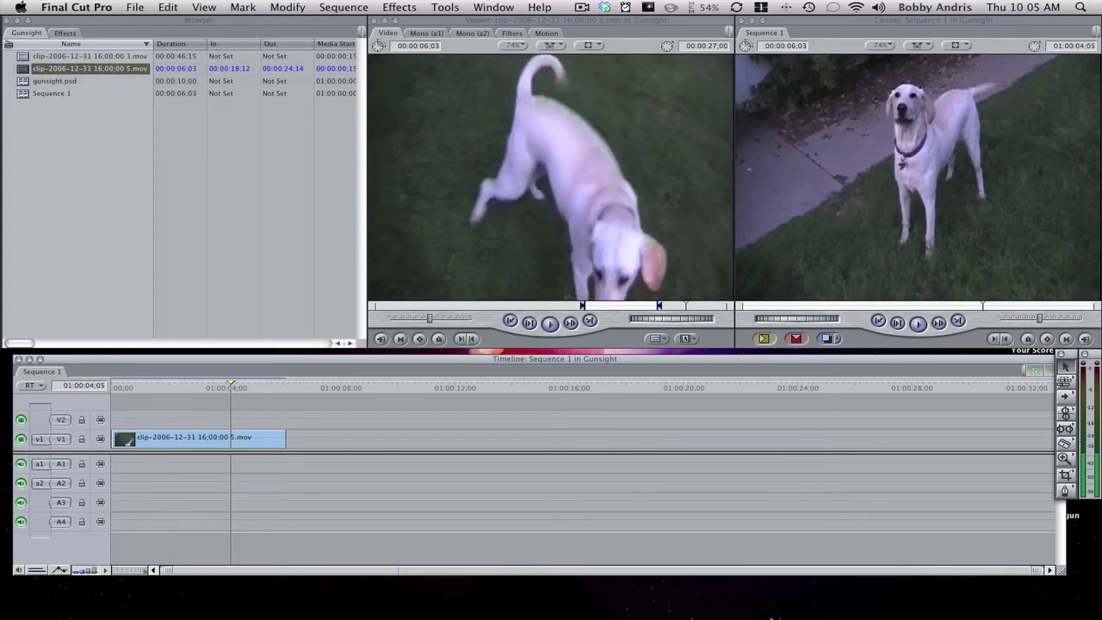
mouse_move(773, 590)
mouse_move(846, 617)
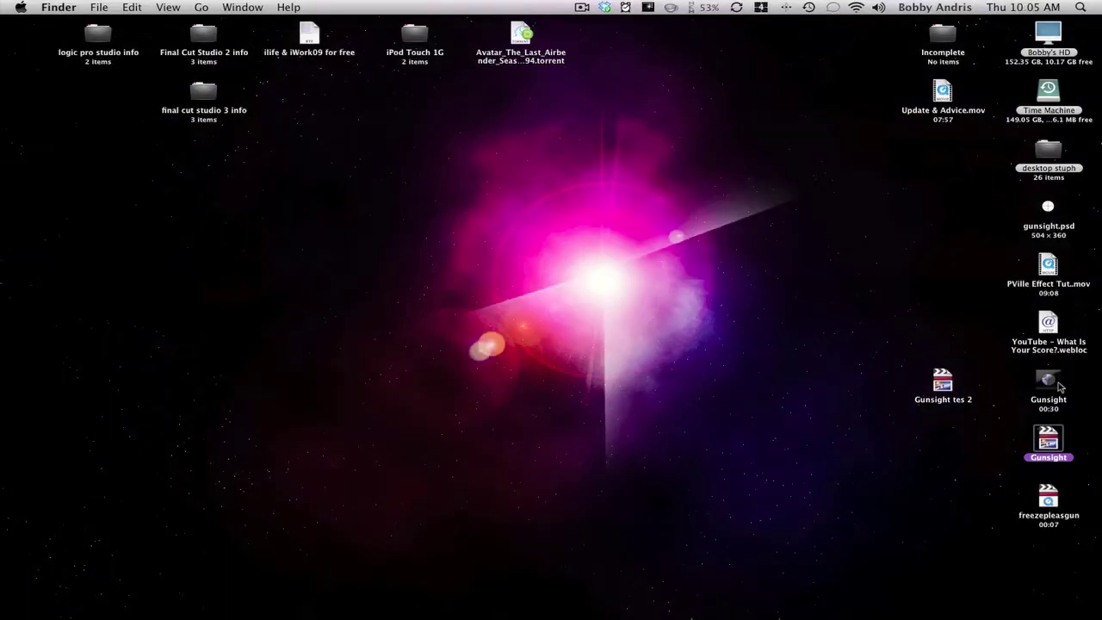
Preview the gunsight.psd crosshair graphic from the desktop in Quick Look, then close it
left_click(1048, 209)
double_click(1037, 212)
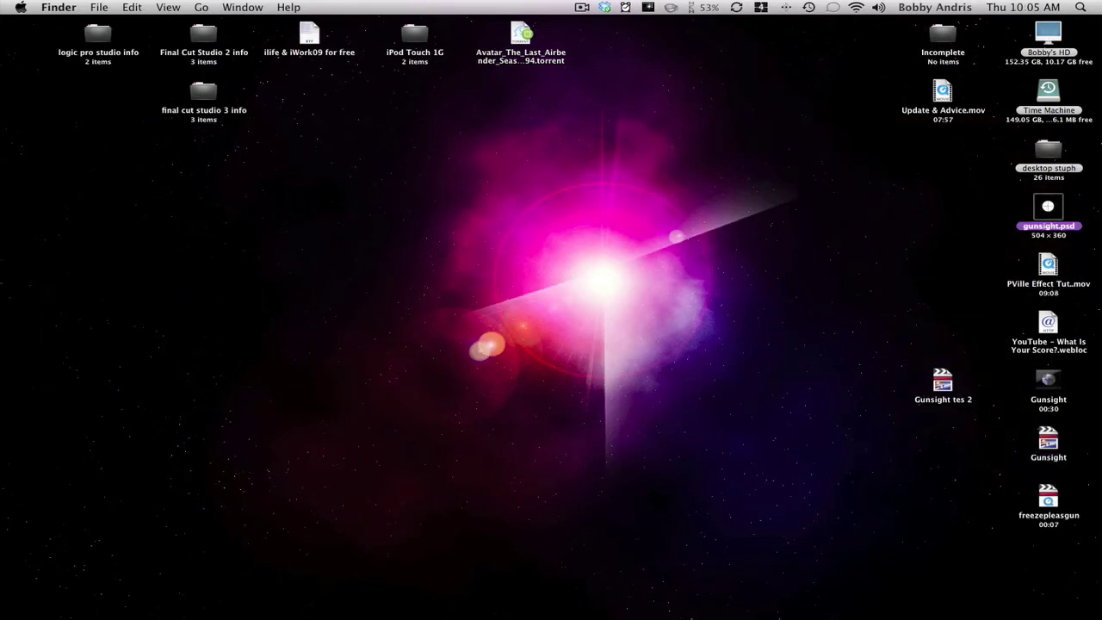
key("space")
left_click_drag(327, 221, 479, 129)
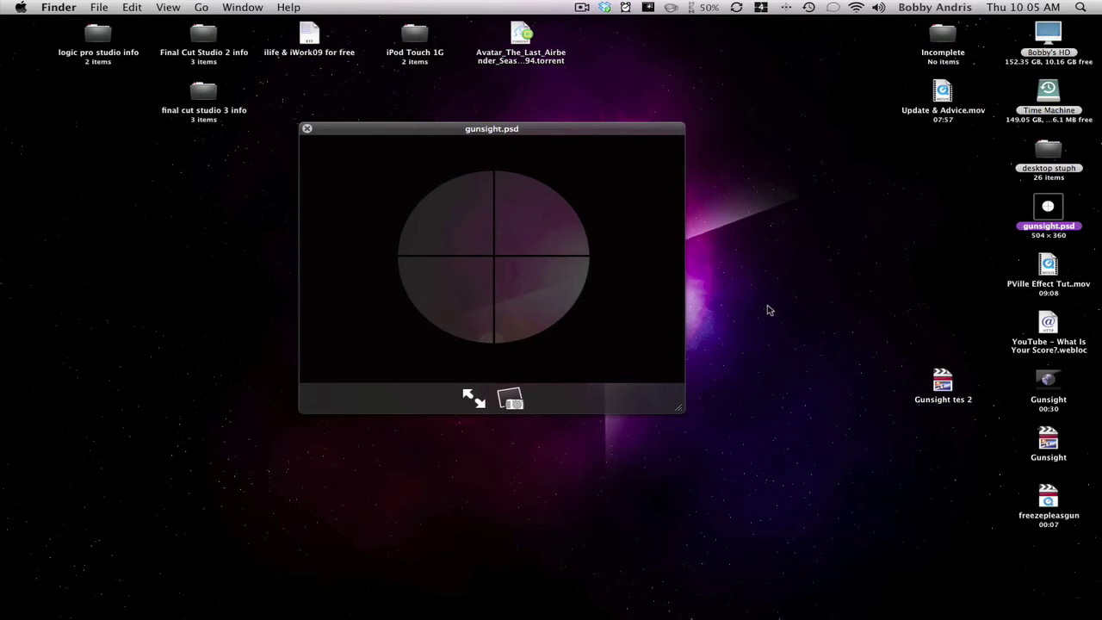
key("space")
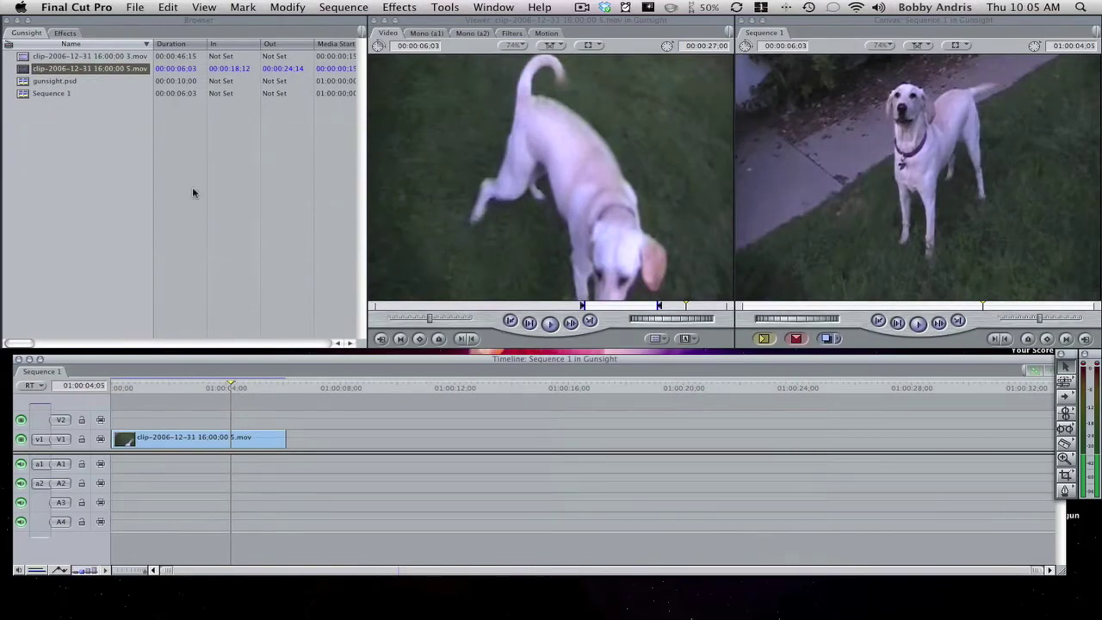
Superimpose gunsight.psd onto V2 above the dog clip, scrub back, and select the overlay clip
left_click(35, 82)
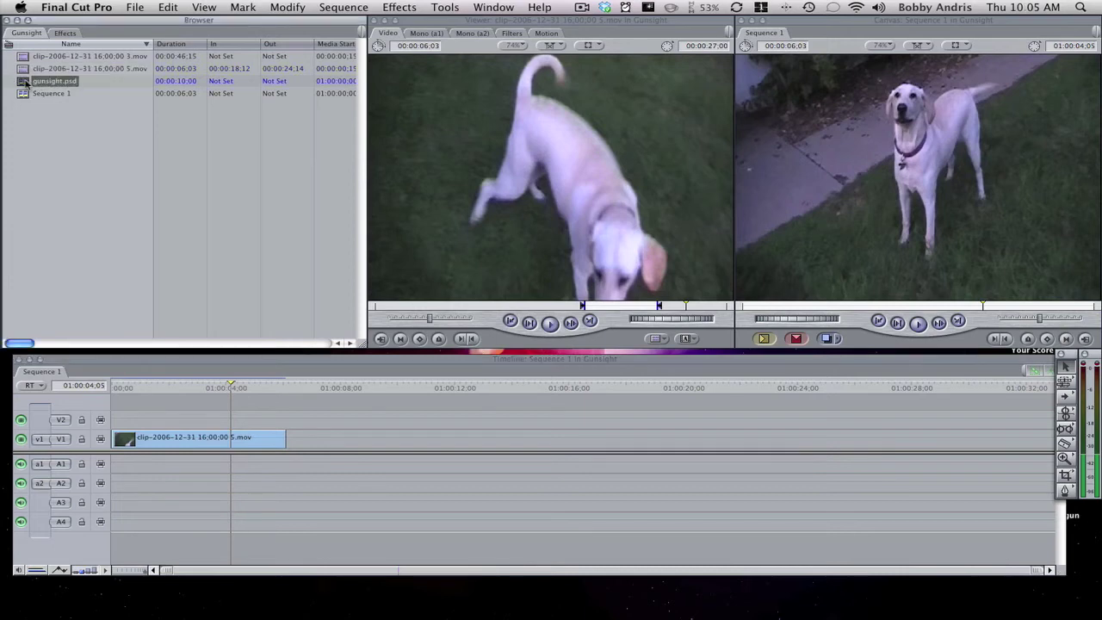
left_click_drag(25, 82, 974, 280)
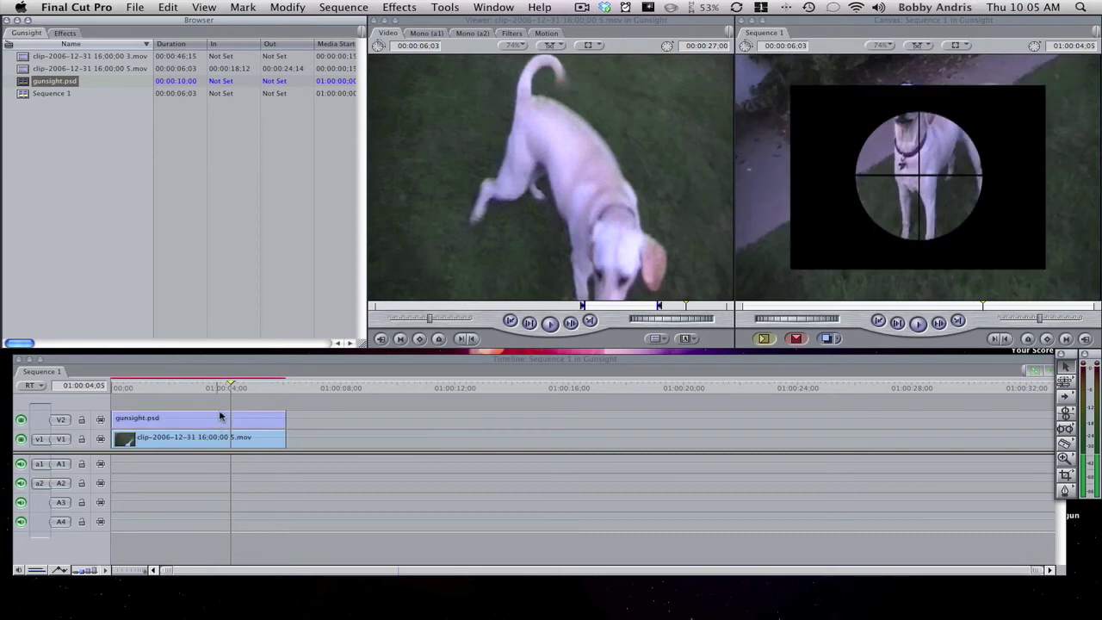
left_click_drag(231, 386, 114, 389)
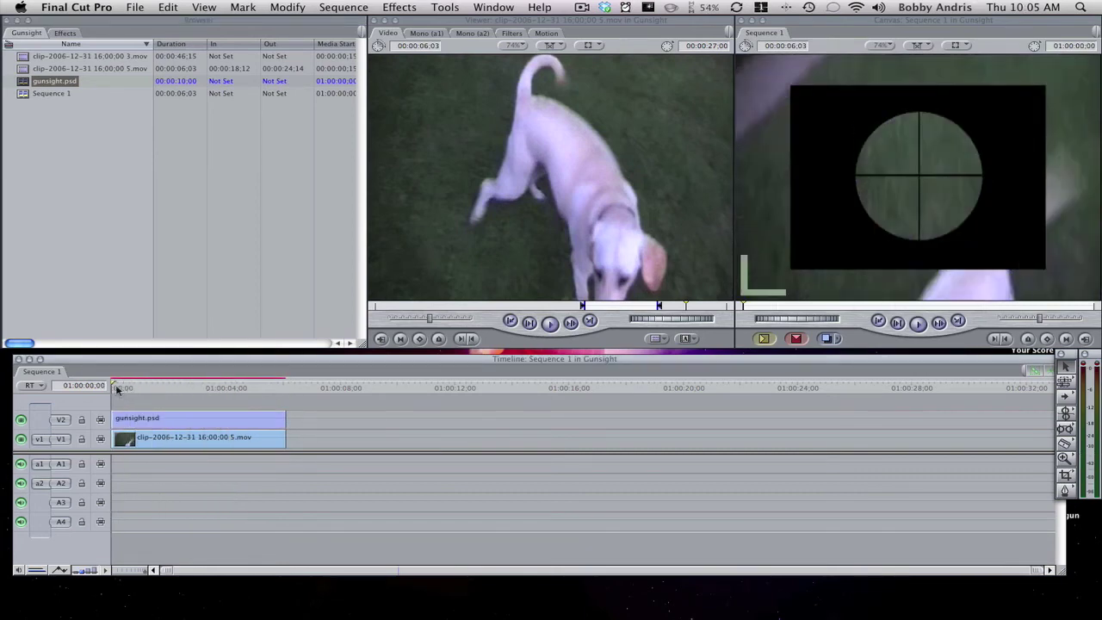
left_click(205, 420)
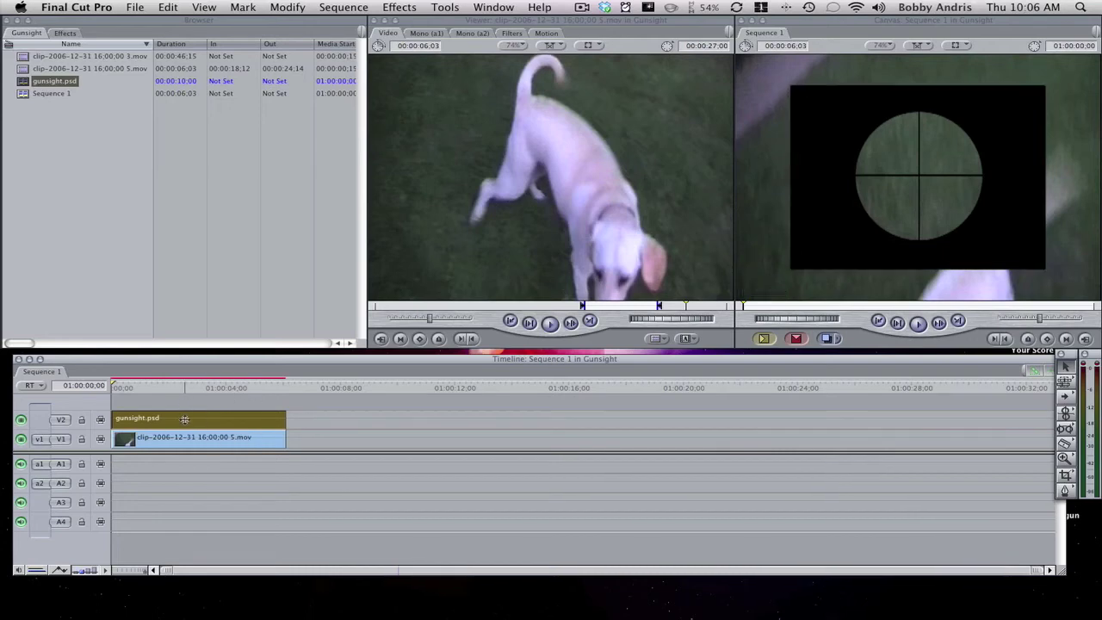
double_click(203, 419)
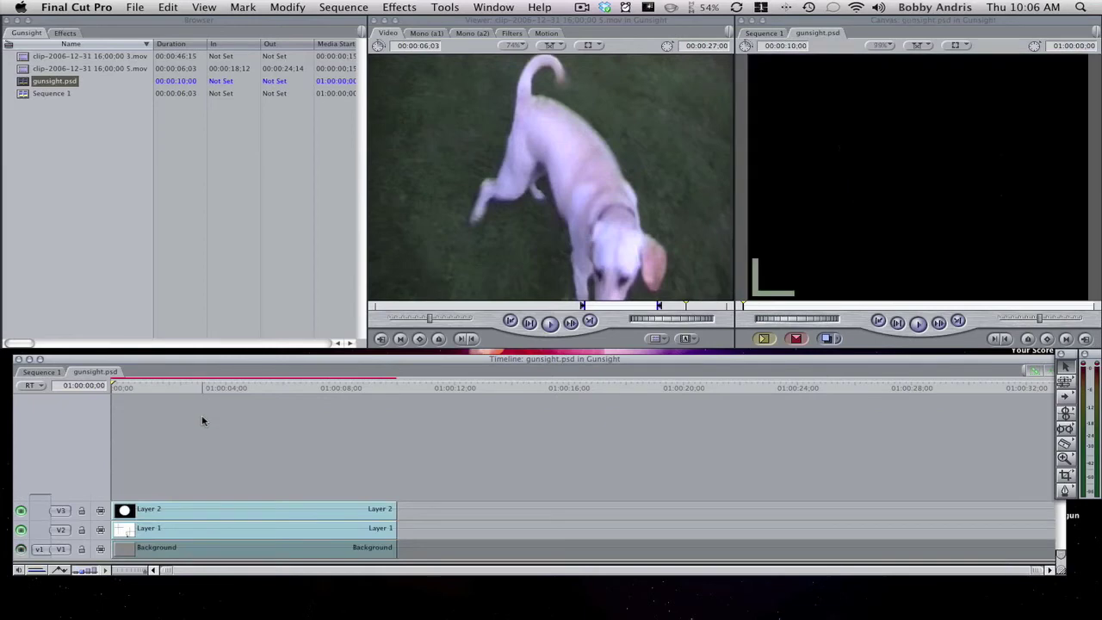
left_click(43, 373)
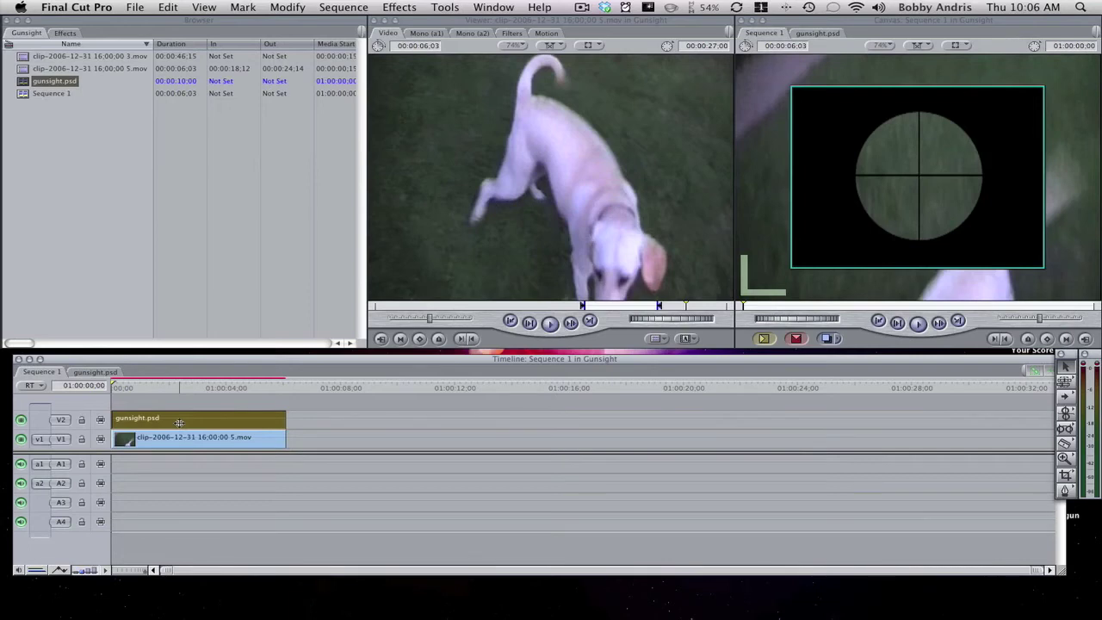
double_click(178, 421)
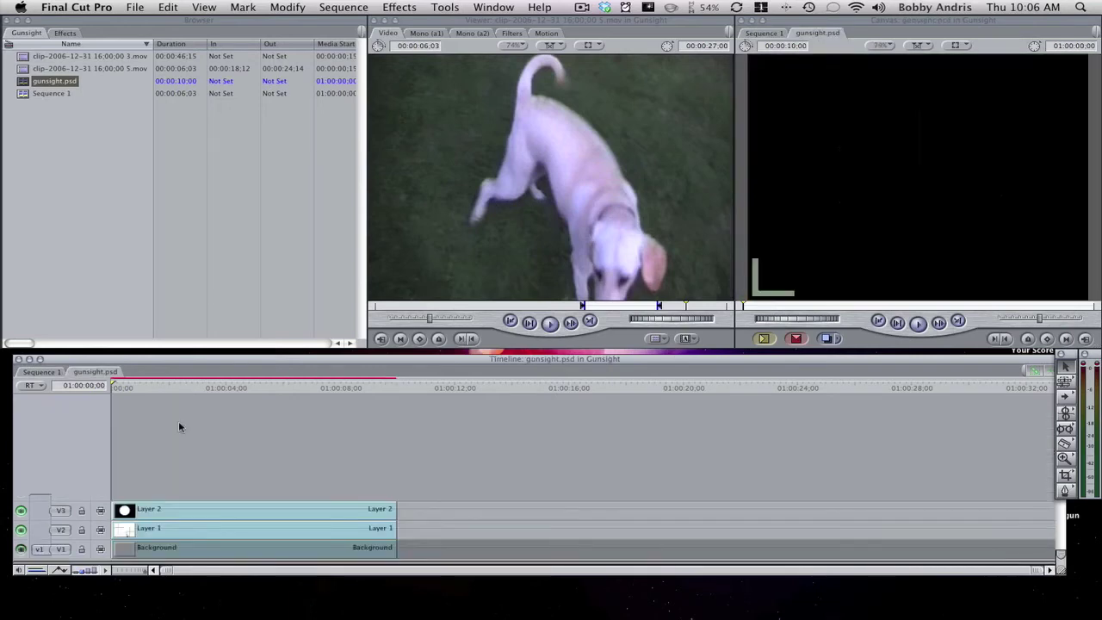
left_click(41, 373)
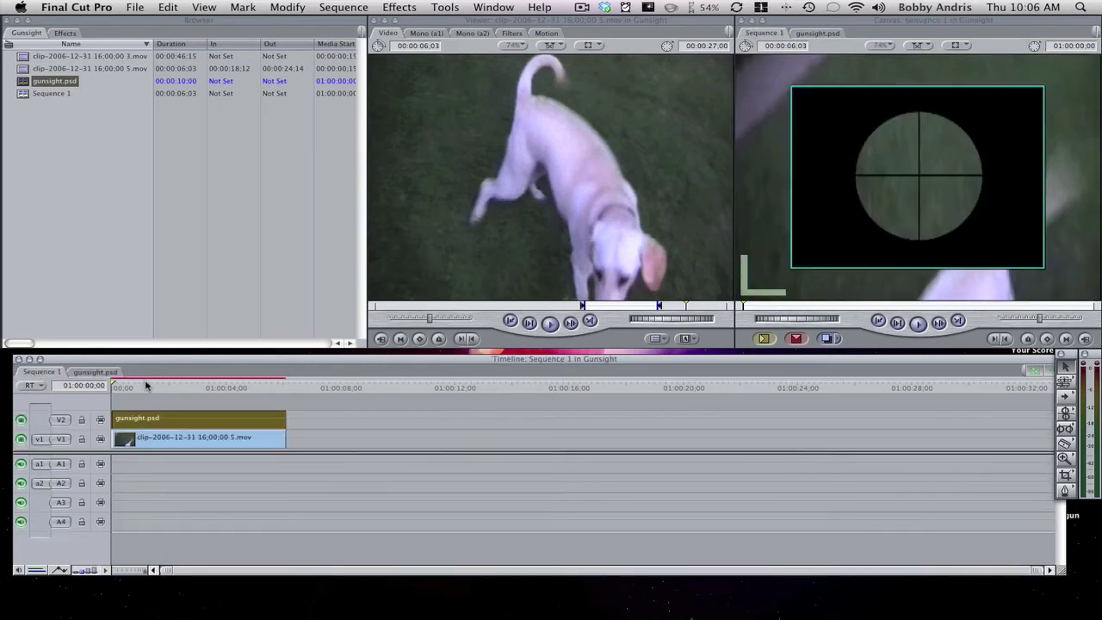
right_click(210, 422)
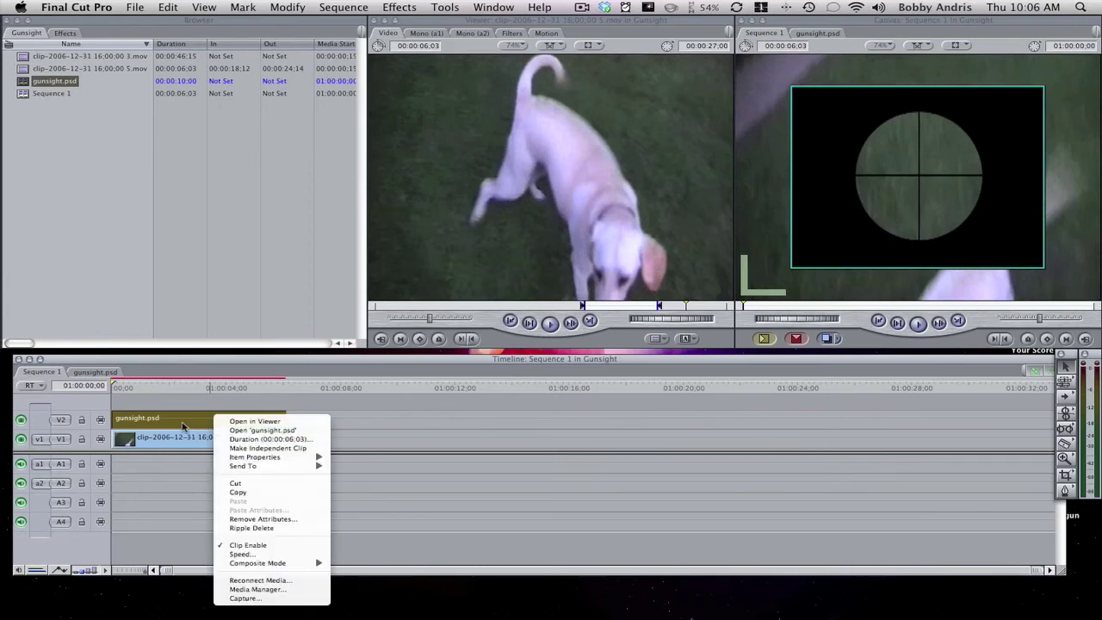
Load the gunsight clip in the Viewer and set its Motion Scale to 167
left_click(244, 422)
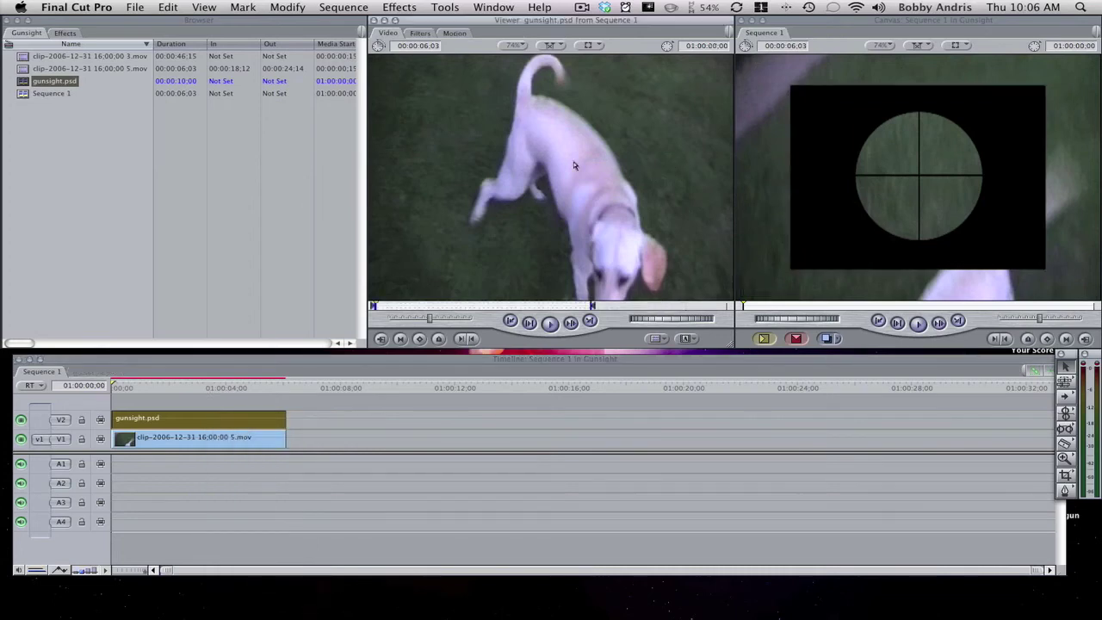
left_click(456, 34)
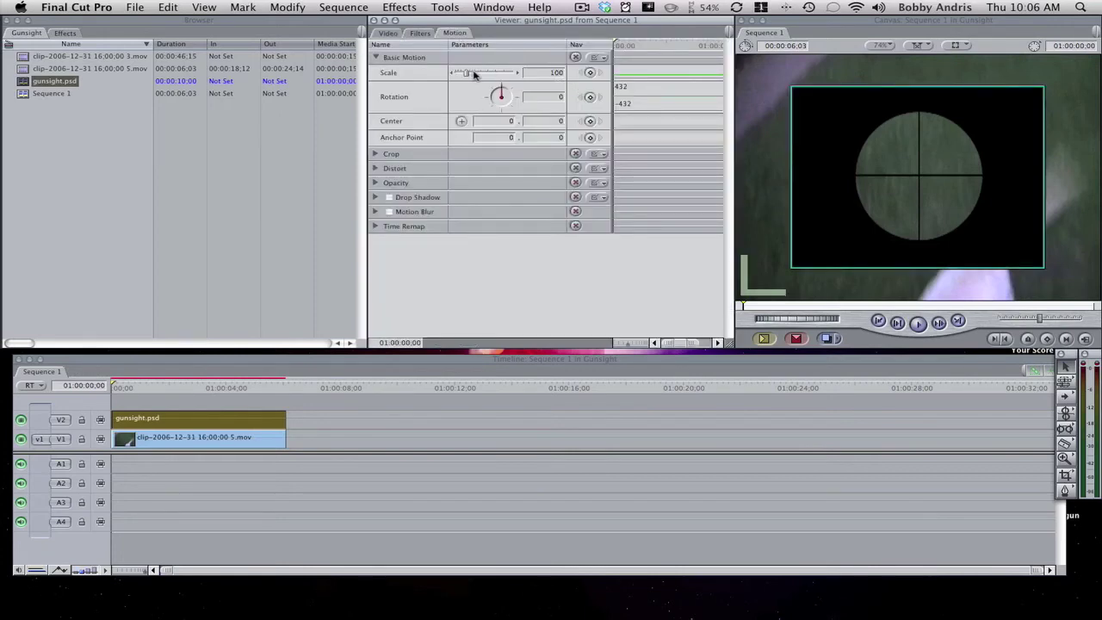
left_click_drag(470, 76, 473, 75)
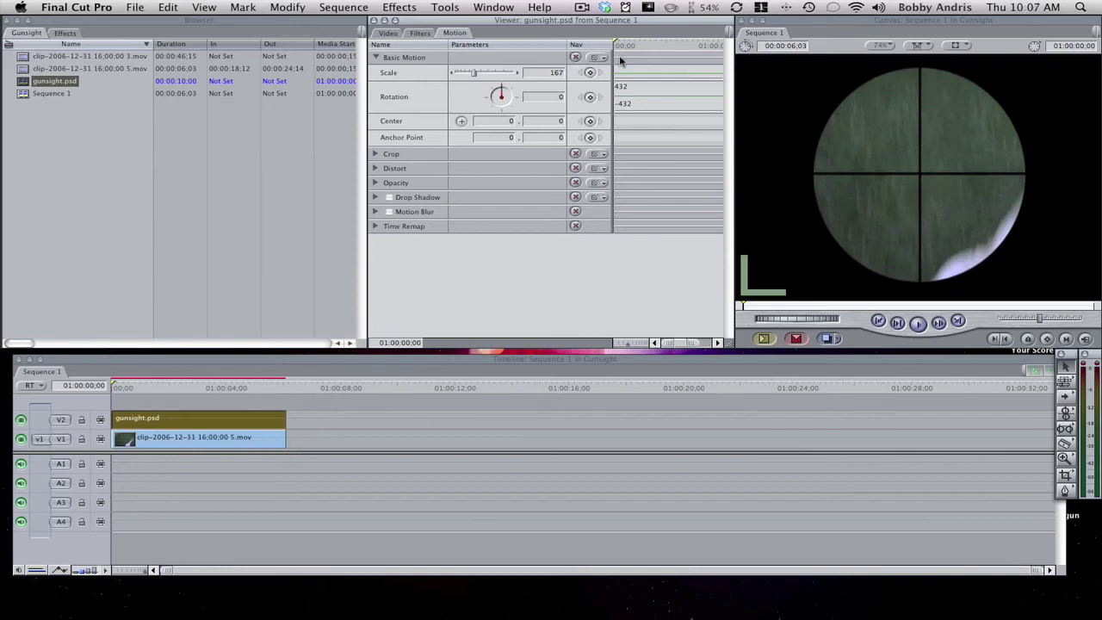
Switch back to the Video tab, deselect the gunsight clip, and Render All for Sequence 1
left_click(388, 33)
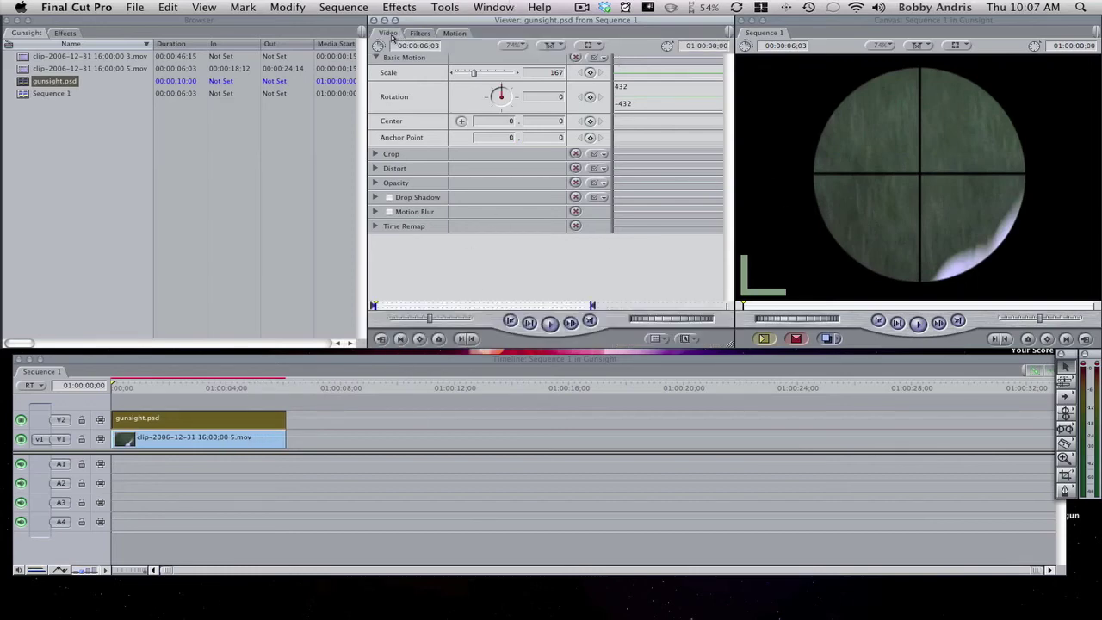
left_click(365, 423)
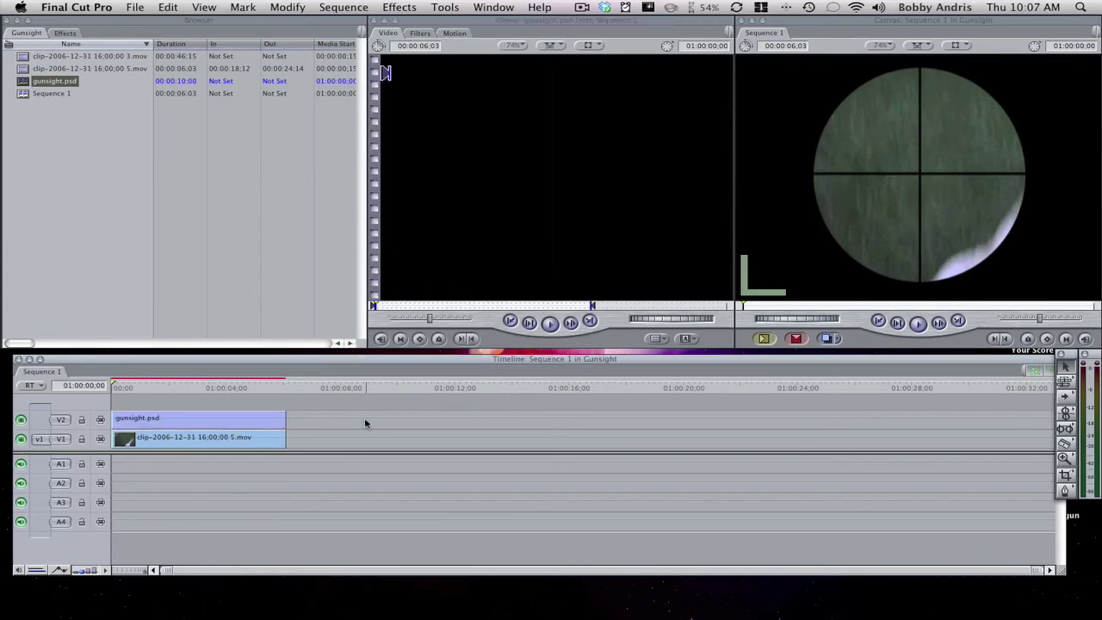
left_click(345, 8)
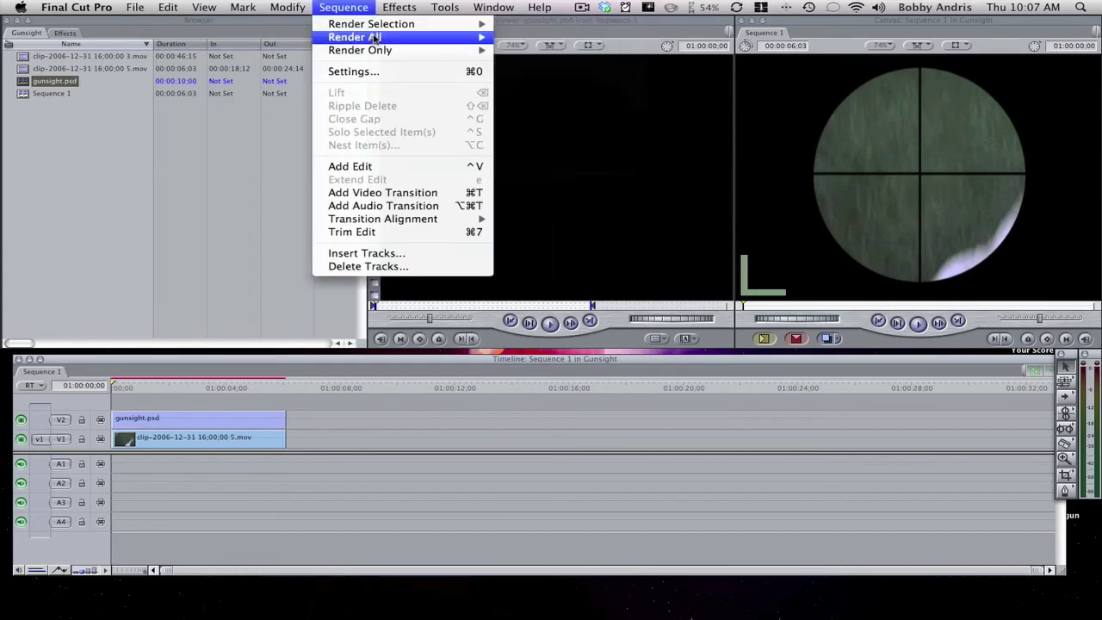
left_click(374, 39)
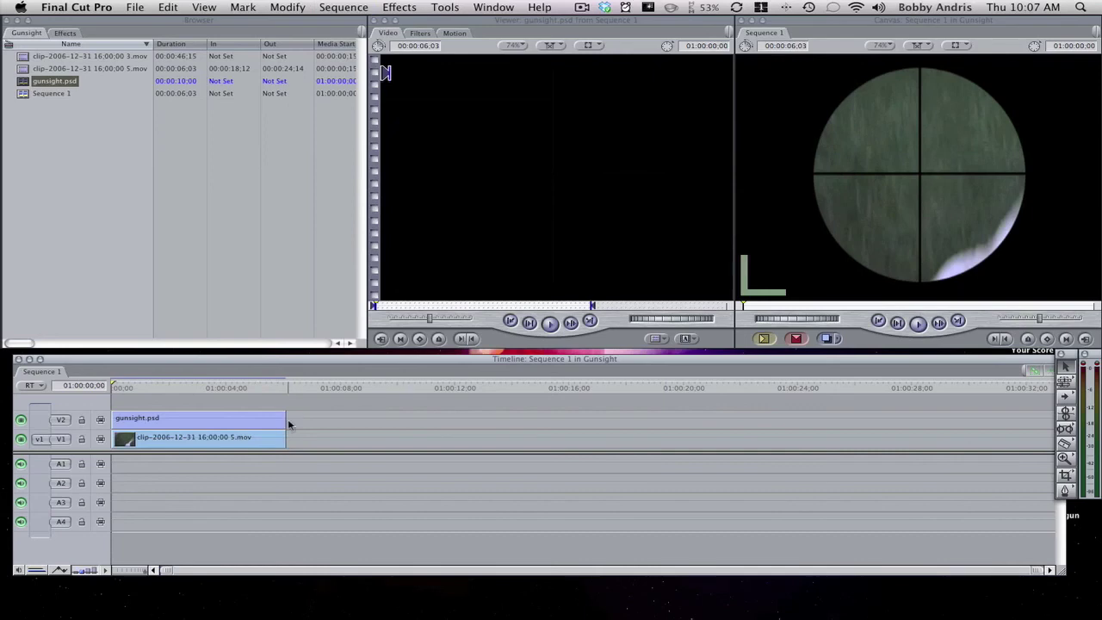
Play Sequence 1 from the start to watch the dog inside the scope
key("space")
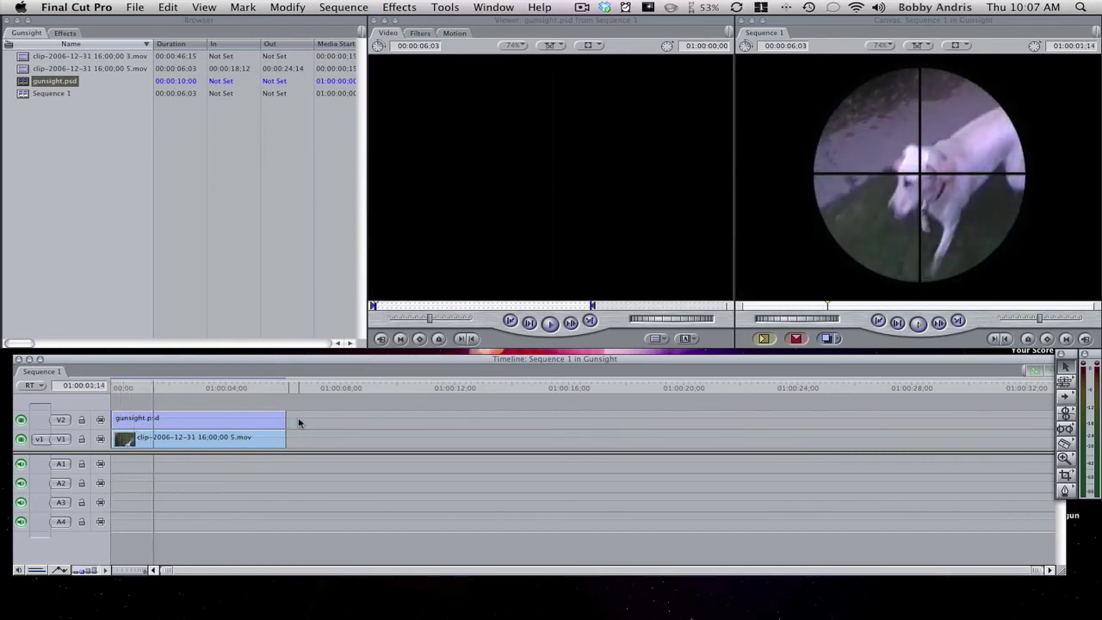